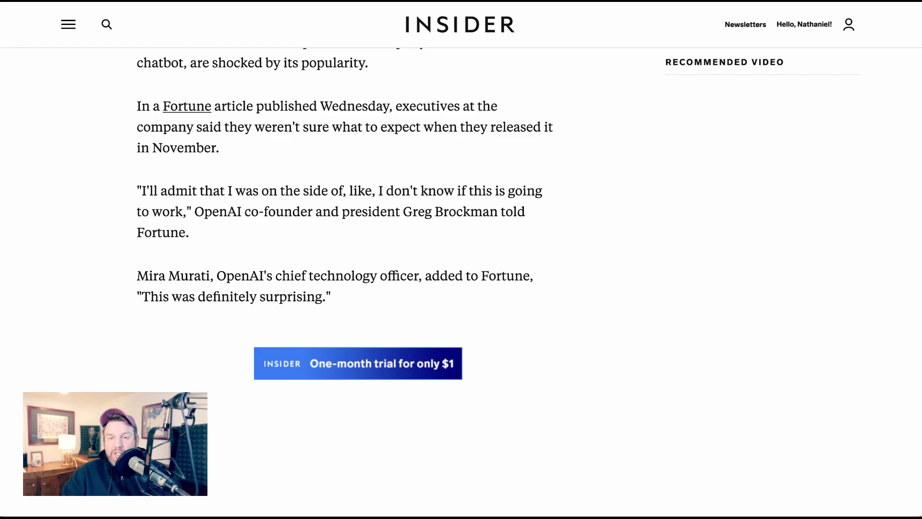
Scroll down through the Insider article on ChatGPT's popularity.
scroll(344, 278, down, 8)
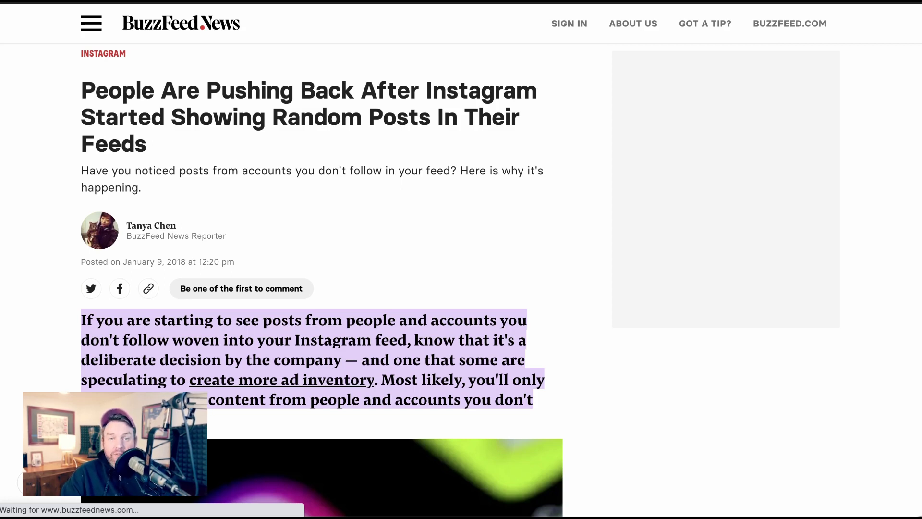
Scroll down through the BuzzFeed News article about Instagram feeds.
scroll(317, 283, down, 1)
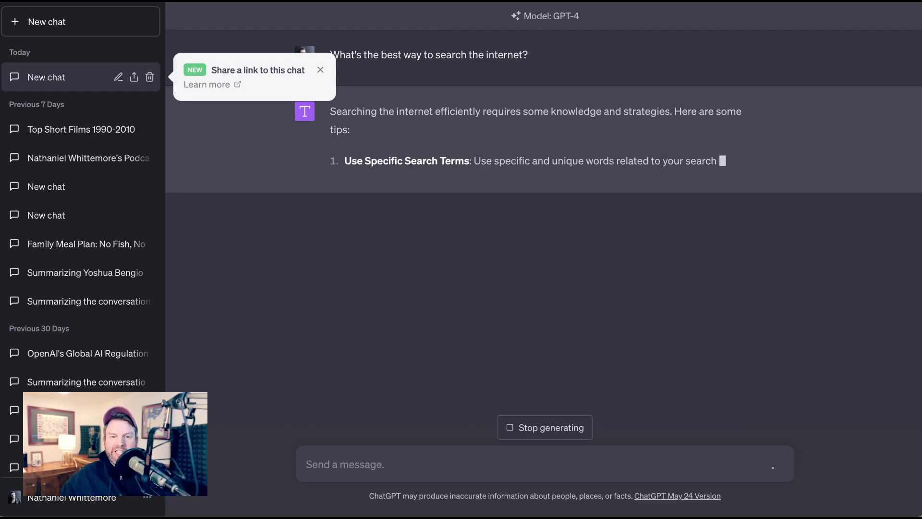
Dismiss the share-a-link announcement tooltip.
click(321, 69)
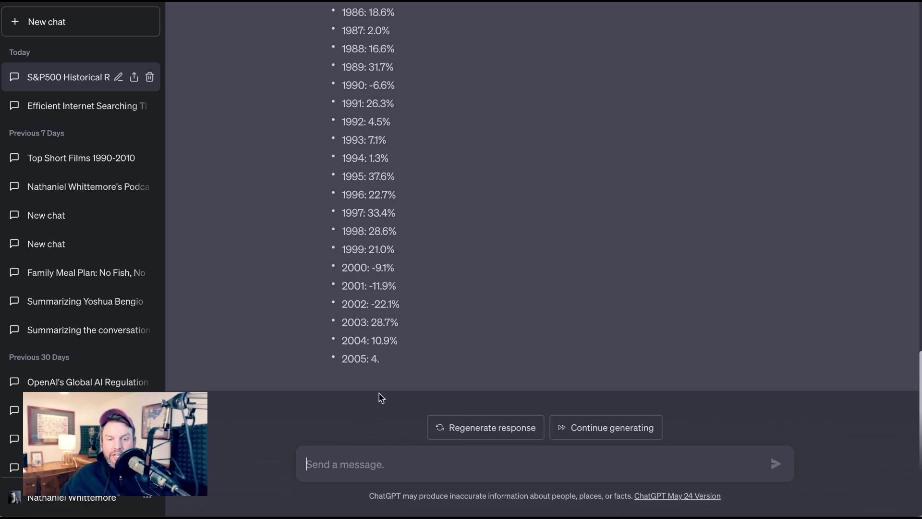
Scroll back up through the S&P 500 annual returns answer.
scroll(806, 269, up, 2)
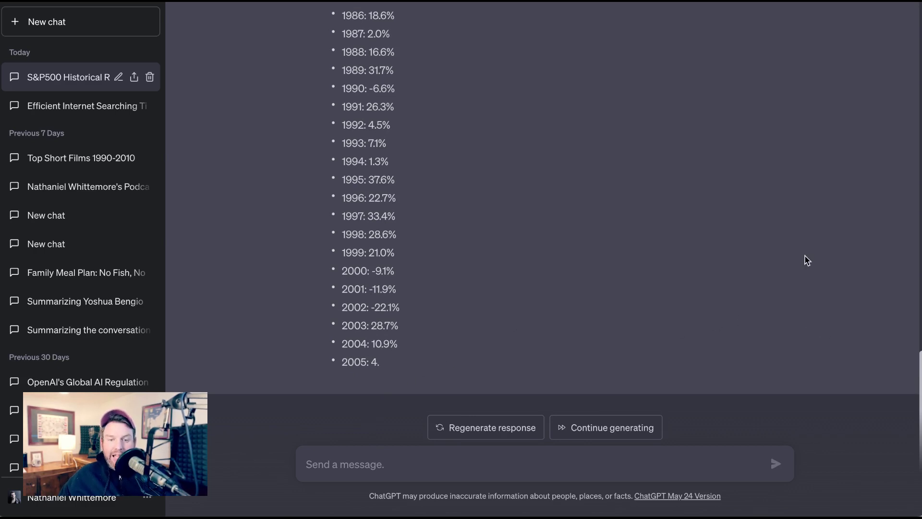
scroll(815, 261, up, 4)
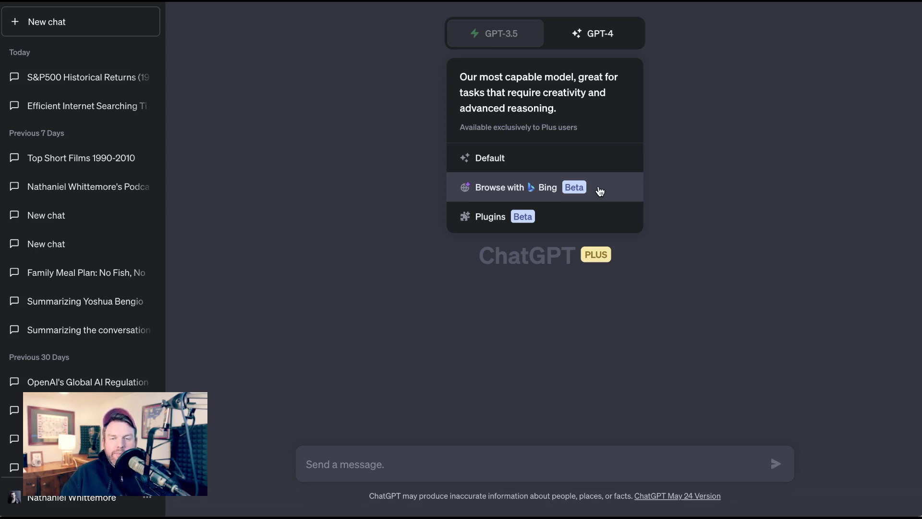
Switch GPT-4 to Plugins mode and toggle Statis Fund Finance and CoinCap on then off.
click(581, 226)
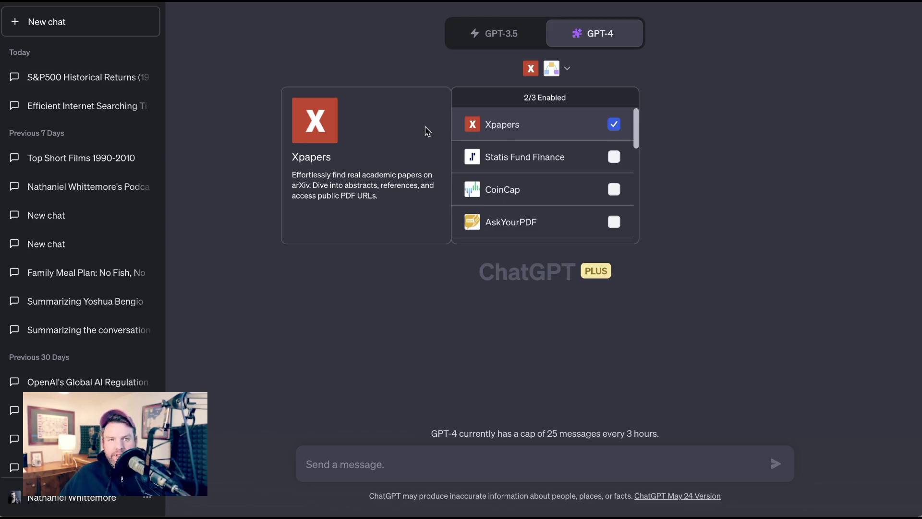
click(587, 158)
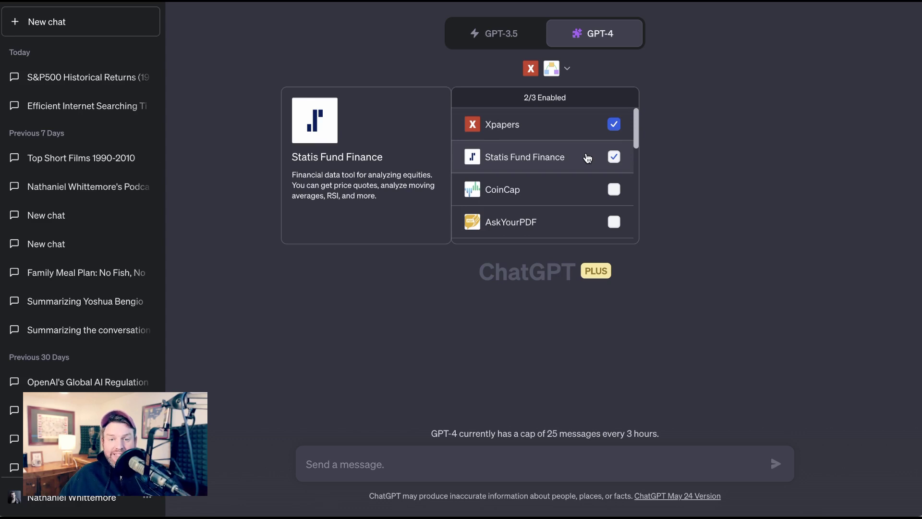
click(588, 158)
click(580, 191)
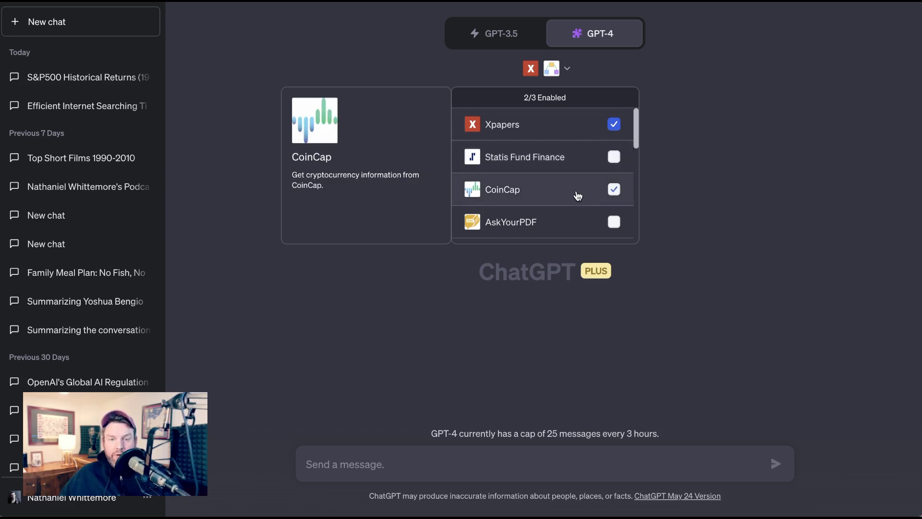
click(577, 196)
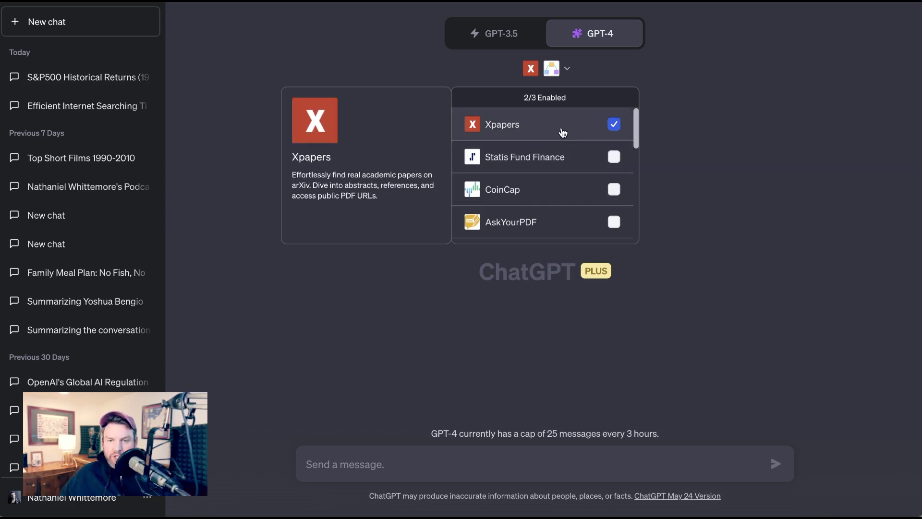
Turn Video Insights off, enable BizToc, then re-enable Video Insights.
scroll(571, 163, down, 3)
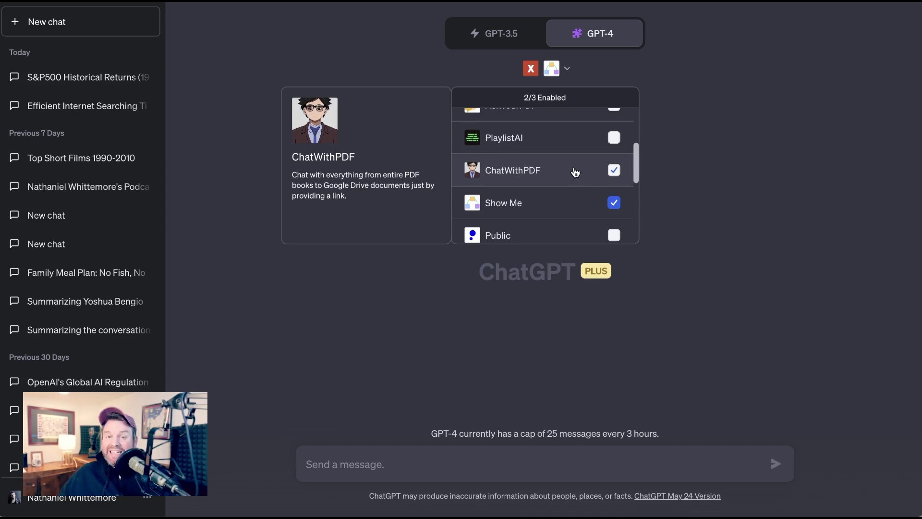
scroll(574, 173, down, 5)
click(573, 172)
click(582, 191)
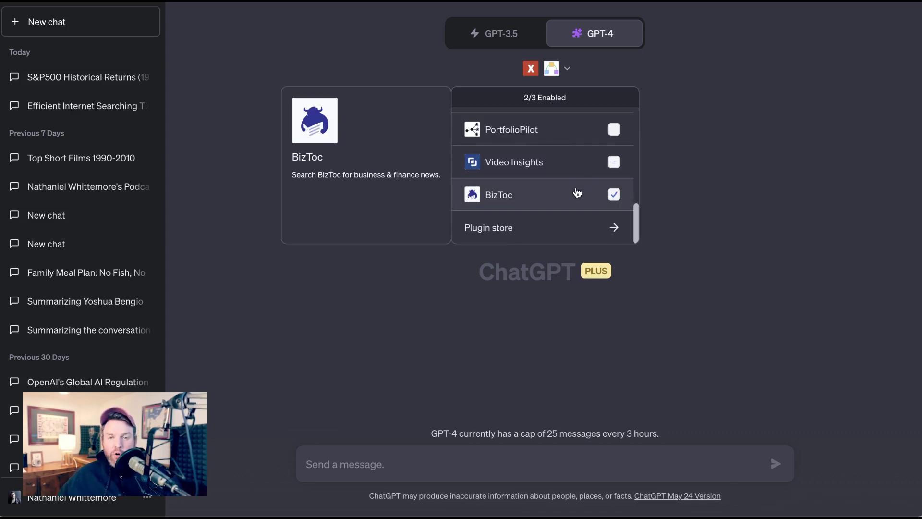
scroll(570, 184, up, 1)
click(570, 184)
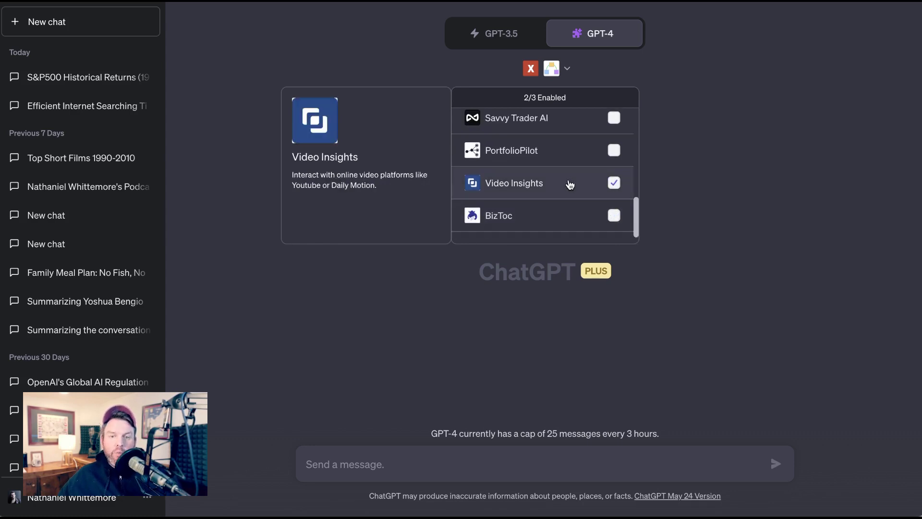
scroll(569, 185, up, 3)
Try the Public, AITickerChat and Savvy Trader AI plugins, leaving Savvy Trader AI off.
click(568, 184)
scroll(569, 183, down, 1)
click(567, 185)
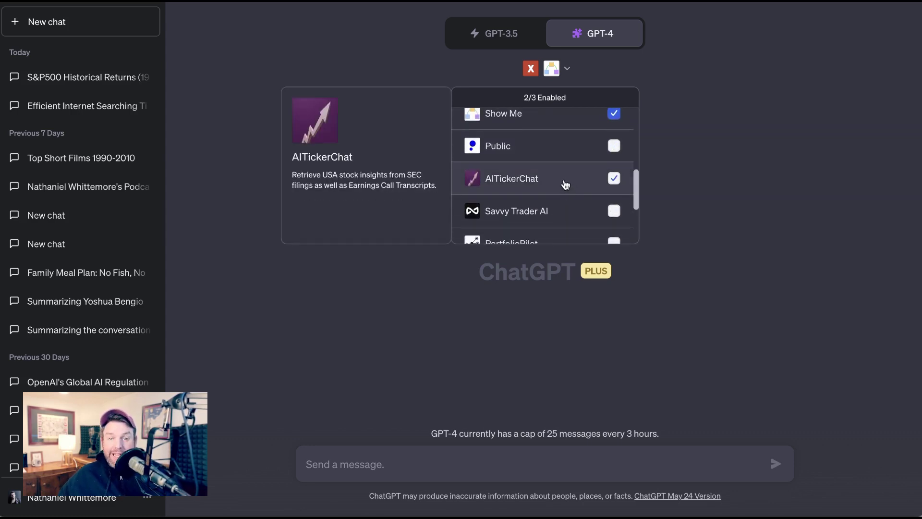
click(564, 199)
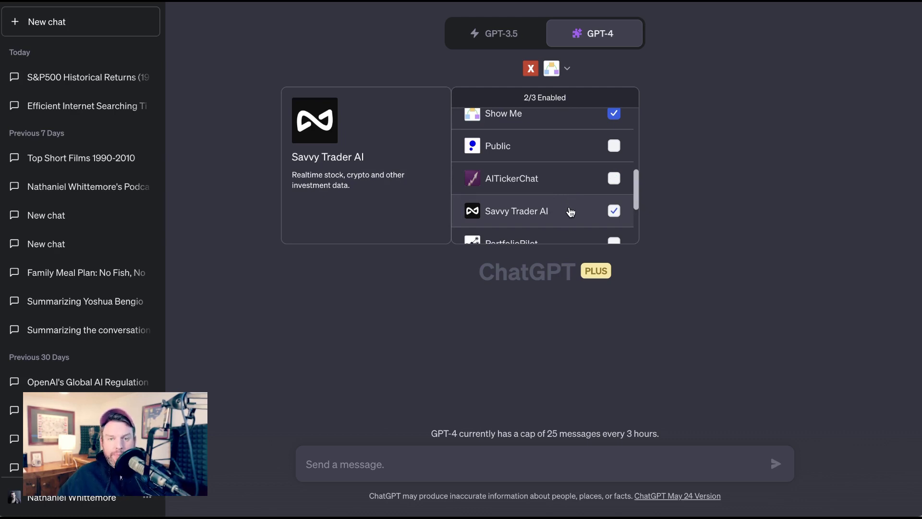
click(564, 218)
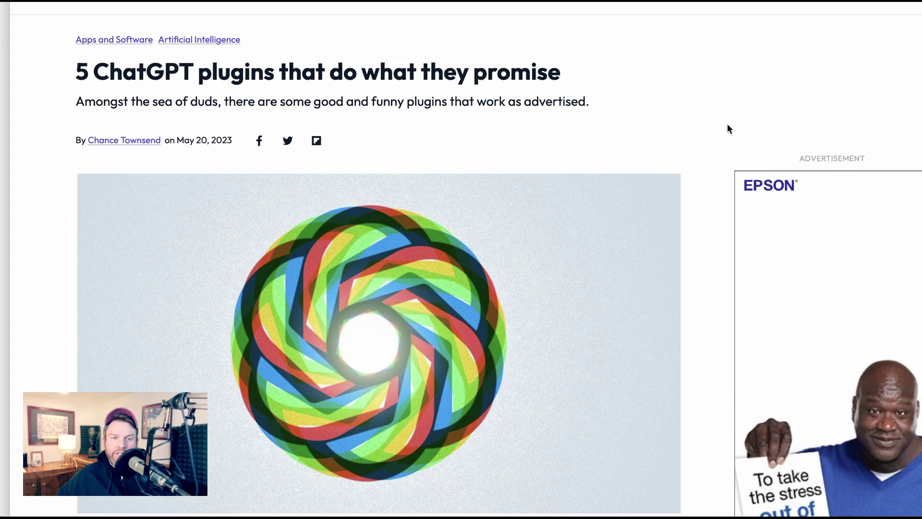
Scroll down to read the intro of the Mashable ChatGPT plugins article.
scroll(675, 276, down, 3)
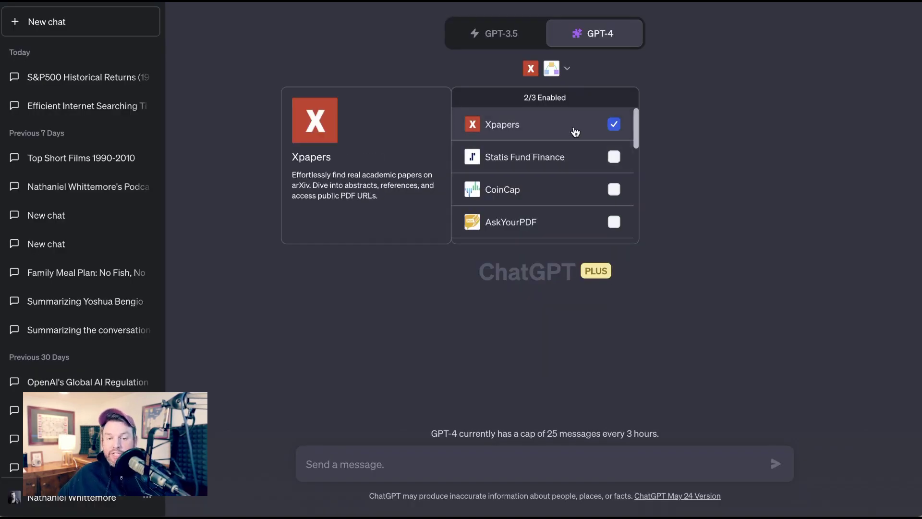
Cycle plugin selections among AskYourPDF, CoinCap and Video Insights, settling on BizToc.
click(582, 209)
click(571, 191)
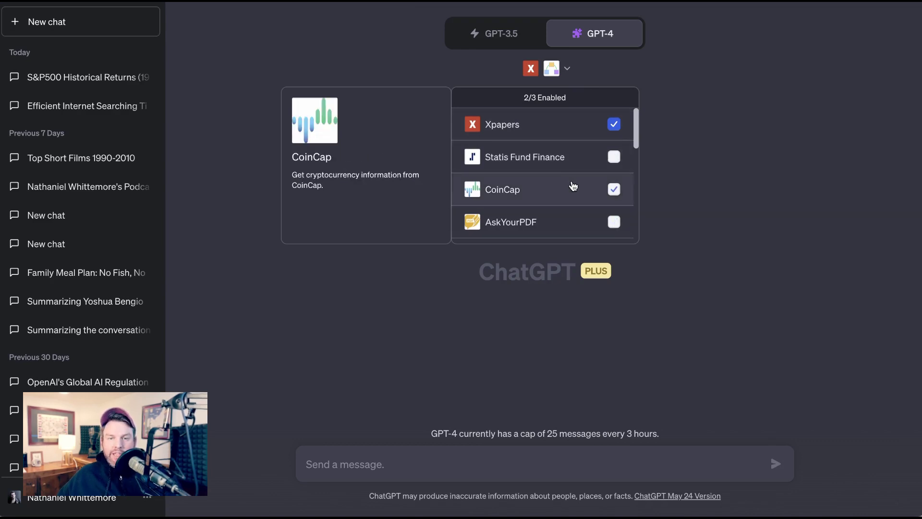
scroll(574, 185, down, 1)
scroll(575, 182, down, 6)
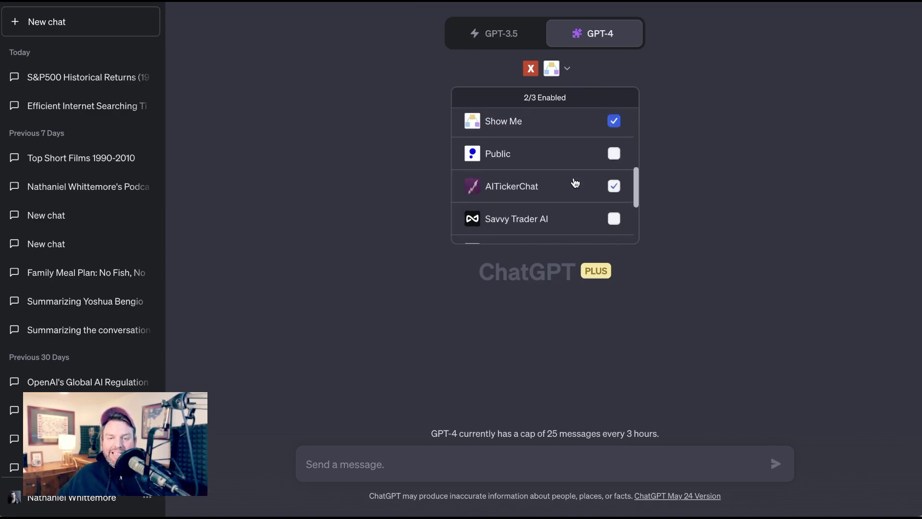
click(576, 170)
click(576, 169)
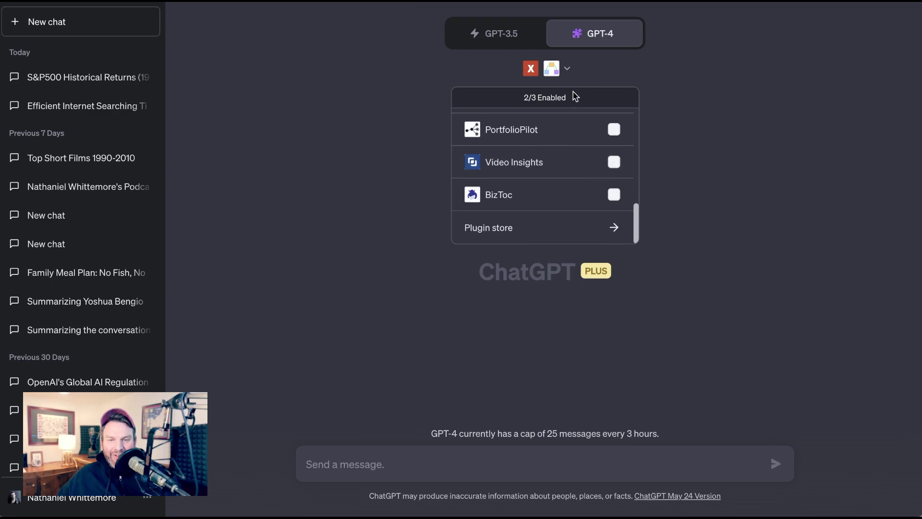
click(586, 189)
Keep GPT-4 in Plugins mode and go to the Plugin store from the installed-plugins list.
click(600, 42)
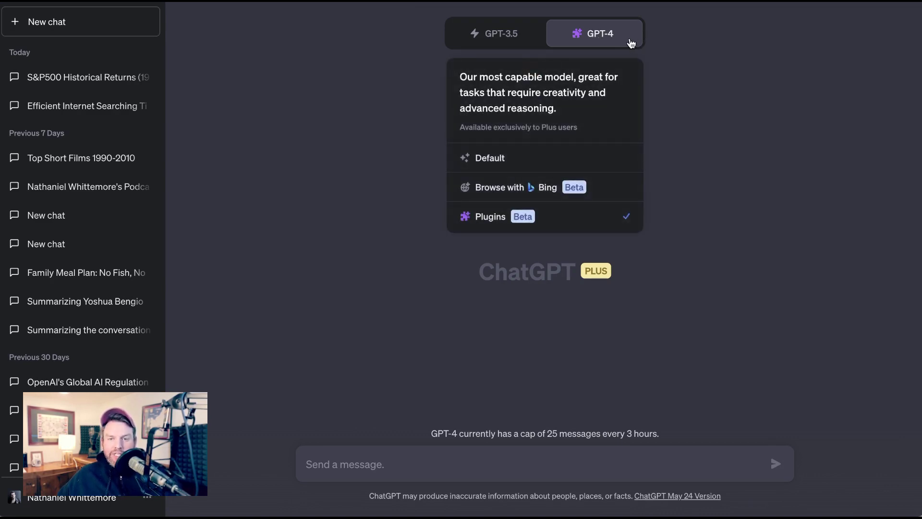
click(569, 224)
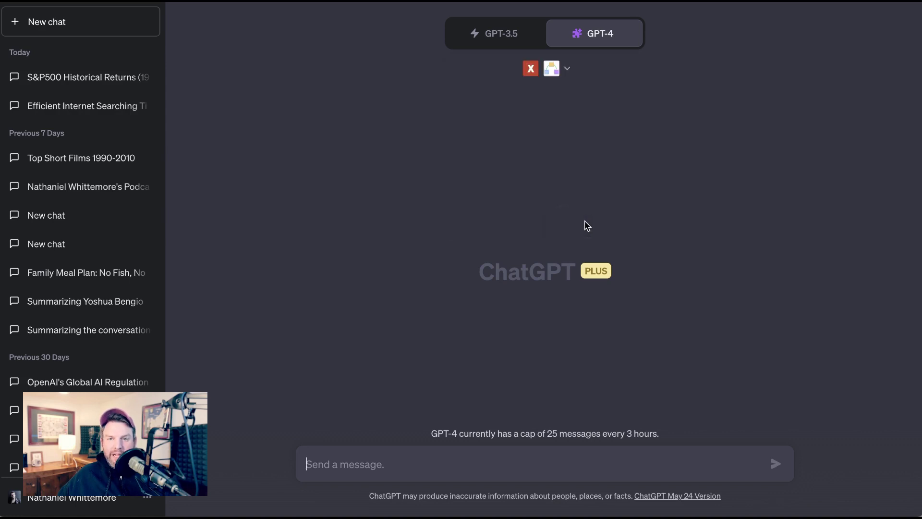
click(566, 68)
scroll(570, 180, down, 2)
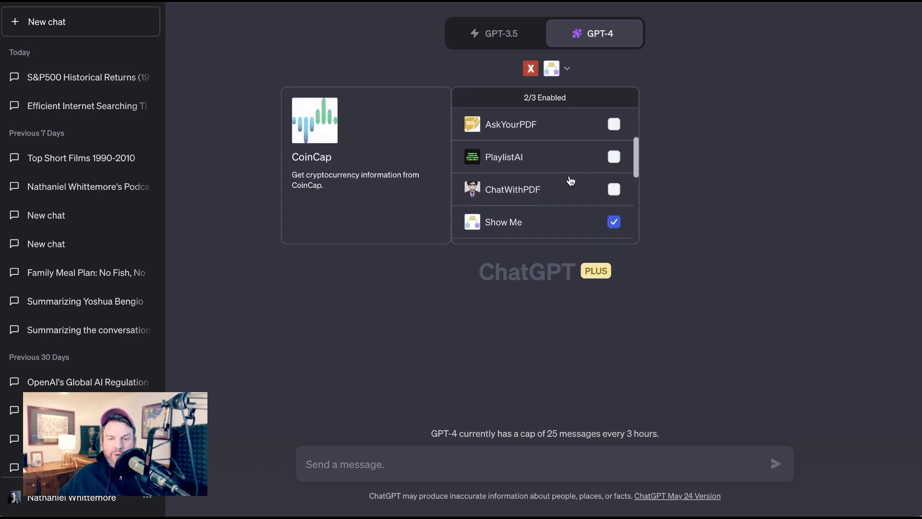
scroll(570, 180, down, 5)
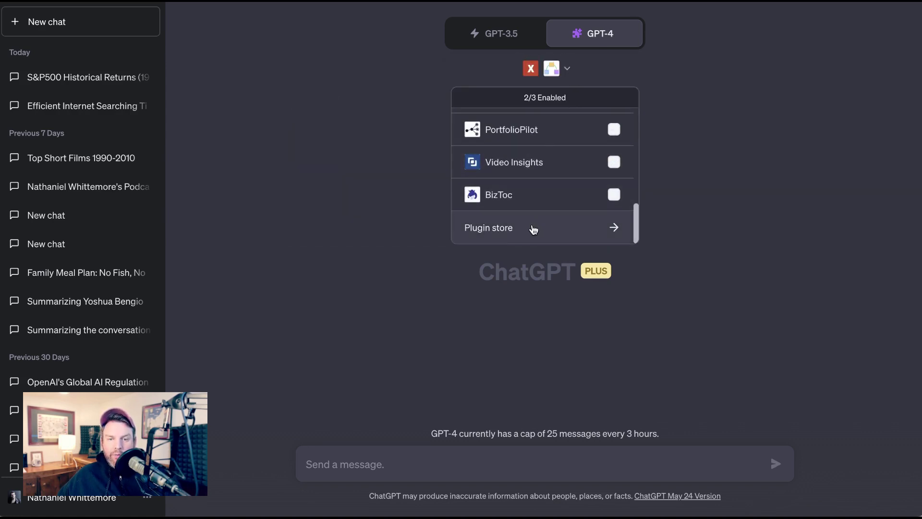
click(534, 229)
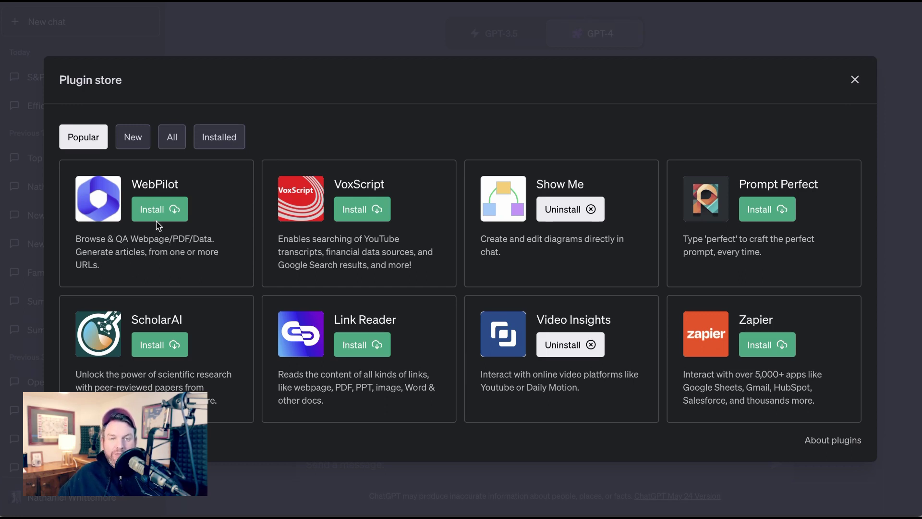
Show All plugins in the store and page ahead to page 11 (One Word Domains, QuakePH, Upskillr).
click(172, 136)
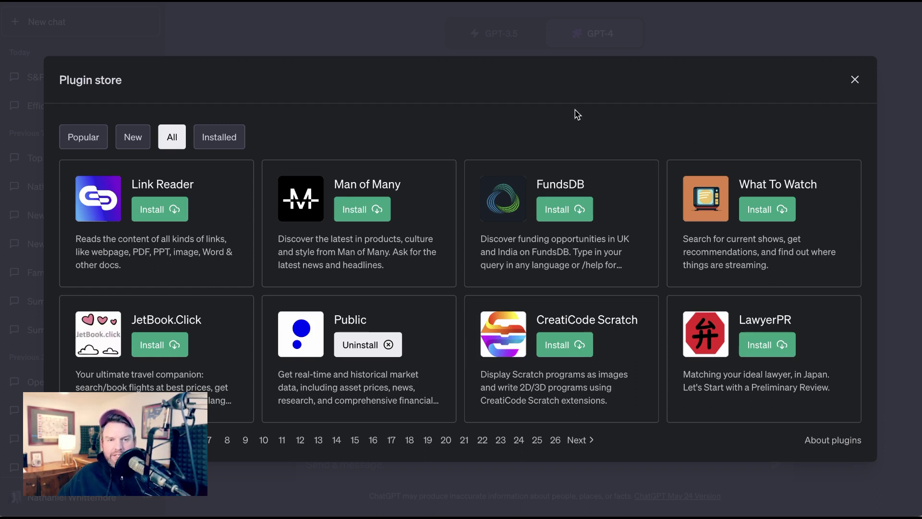
click(581, 441)
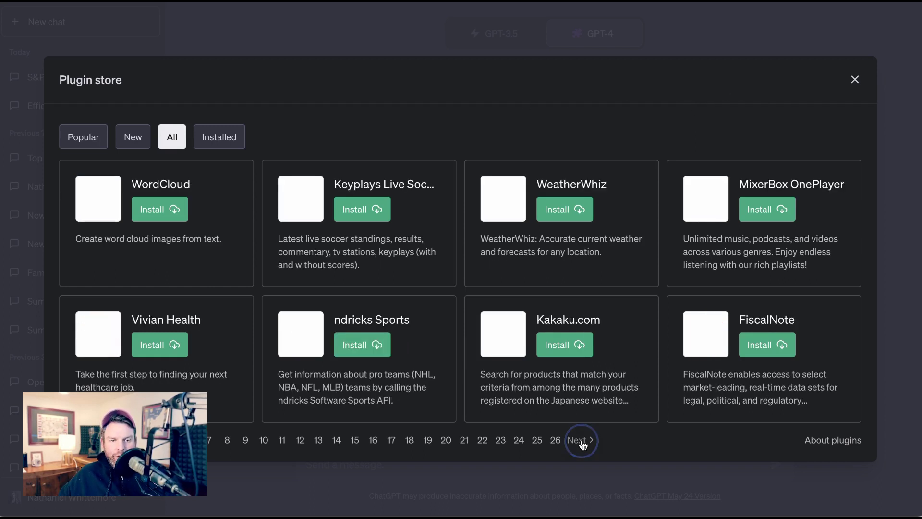
click(581, 442)
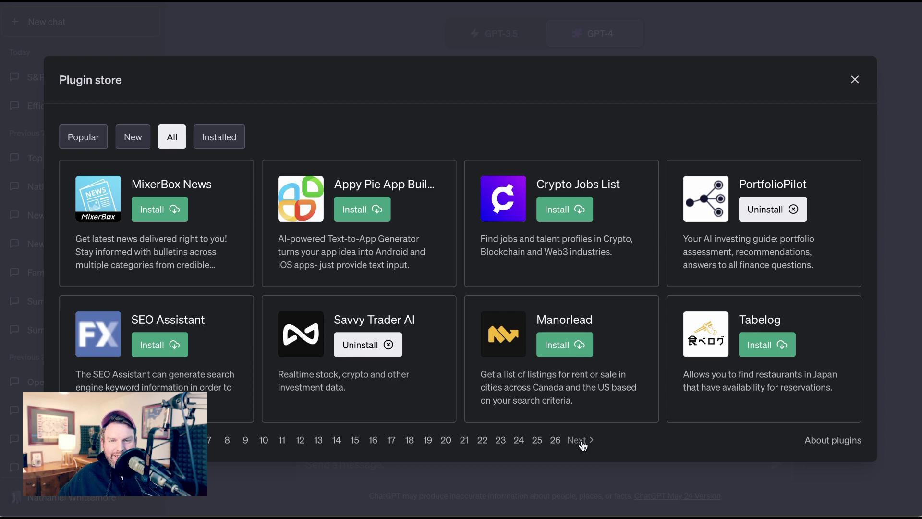
click(582, 444)
click(576, 444)
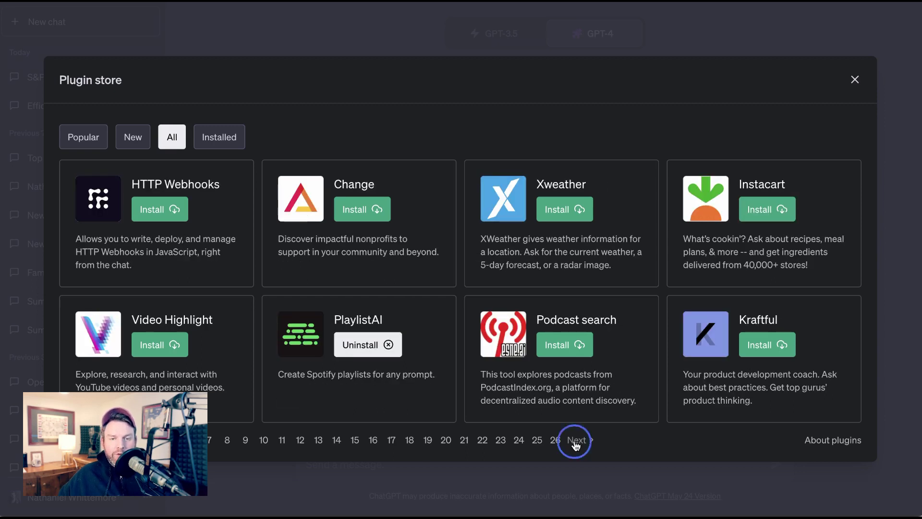
click(576, 444)
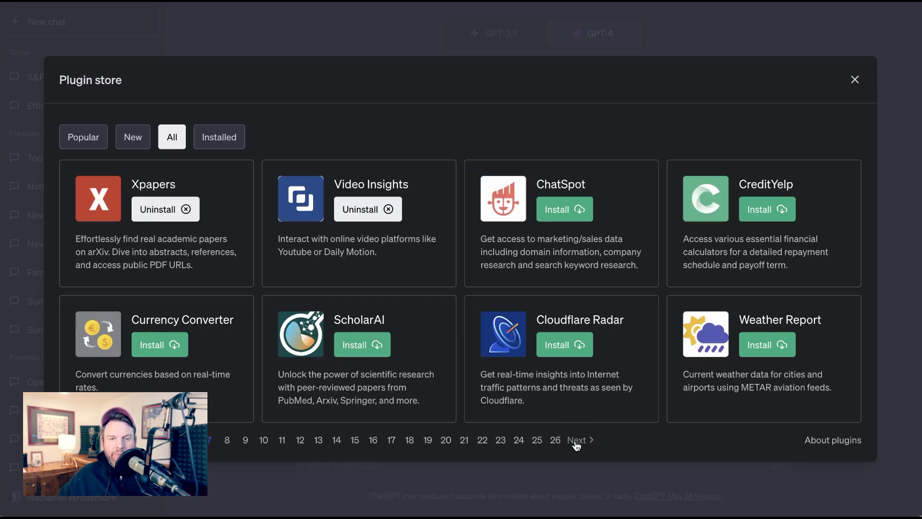
click(578, 444)
click(581, 445)
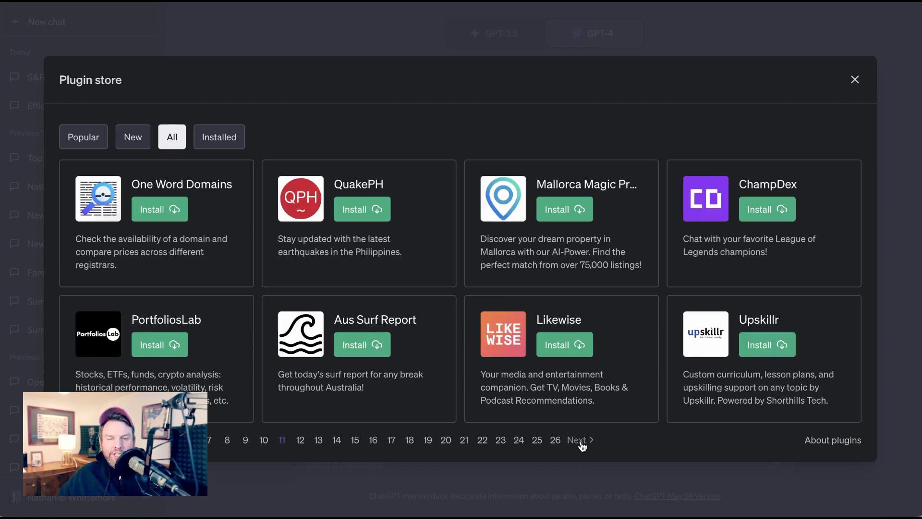
Advance one more page in the plugin store and scroll through the listing.
click(581, 445)
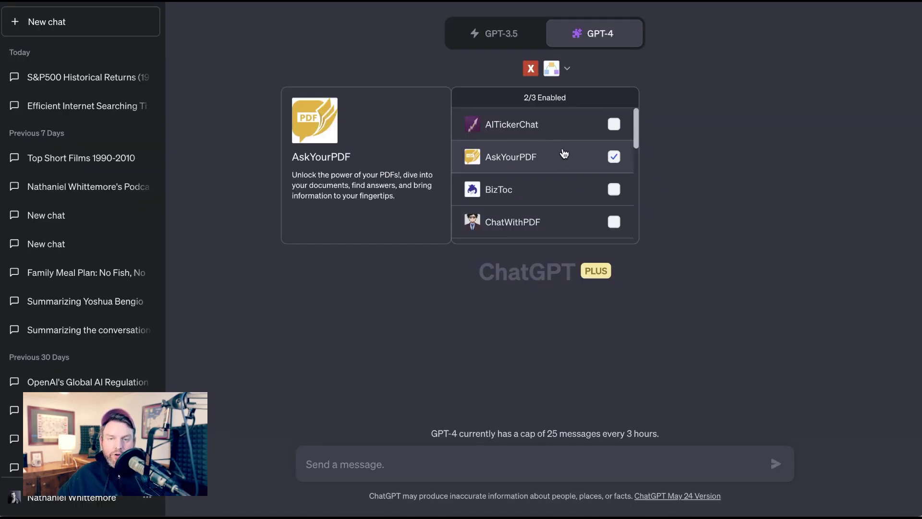
scroll(560, 185, down, 1)
scroll(560, 185, down, 5)
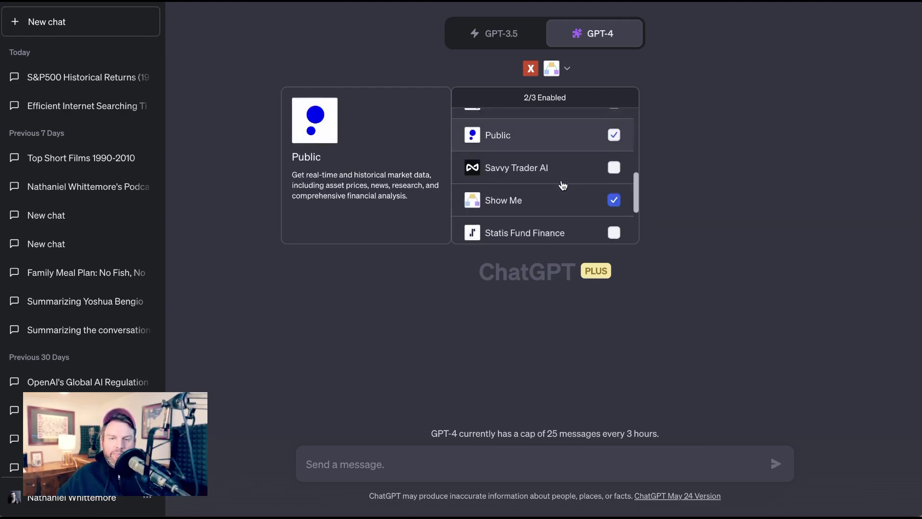
scroll(583, 114, up, 8)
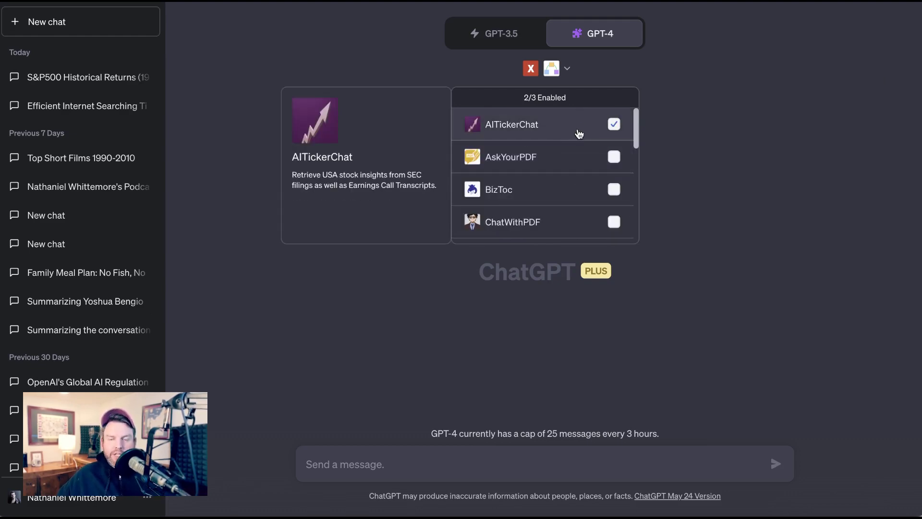
Disable AITickerChat and AskYourPDF and enable BizToc, keeping Xpapers among three enabled plugins.
click(614, 126)
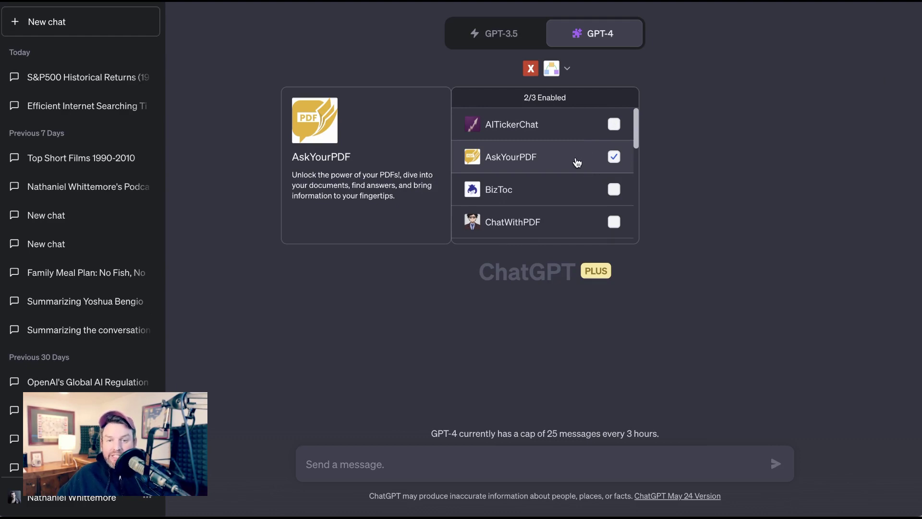
scroll(576, 166, down, 5)
scroll(579, 182, up, 4)
scroll(576, 187, up, 1)
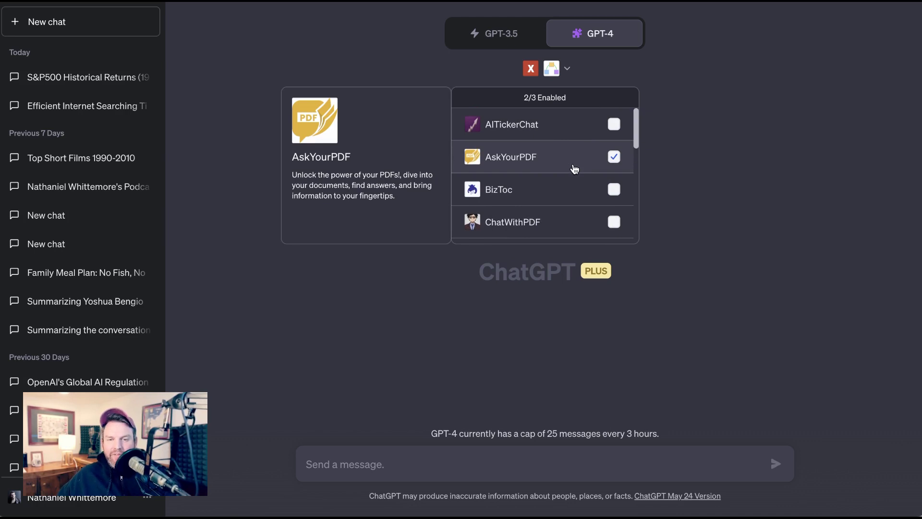
click(566, 167)
click(570, 192)
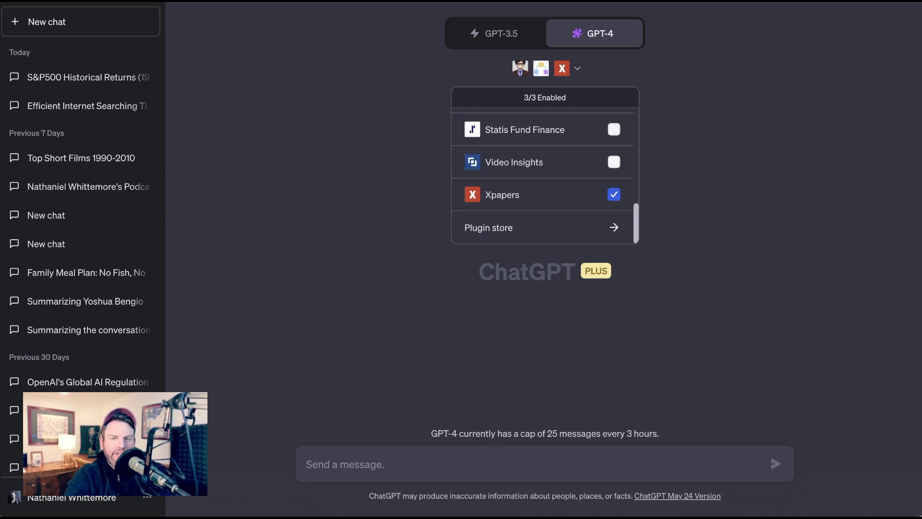
Open the 'Summarizing the conversation' chat holding the Xpapers brain-decoding paper summary.
click(72, 329)
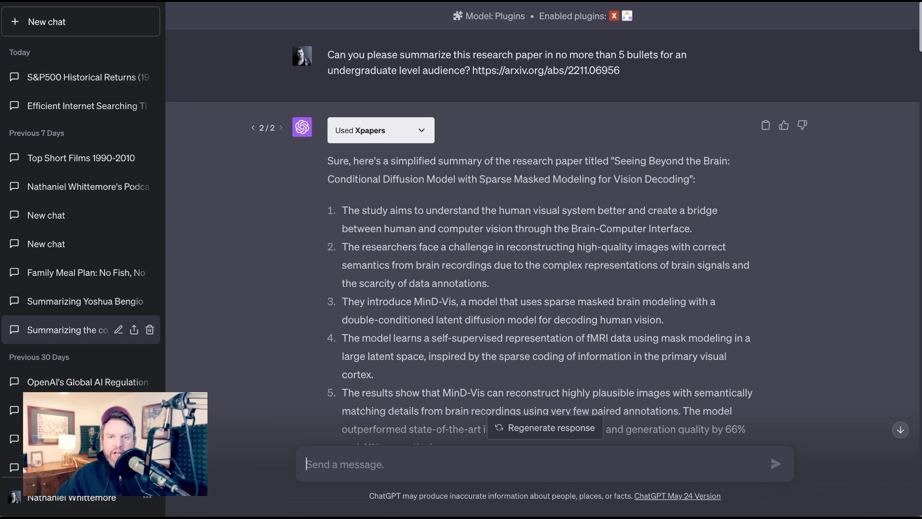
scroll(831, 312, down, 5)
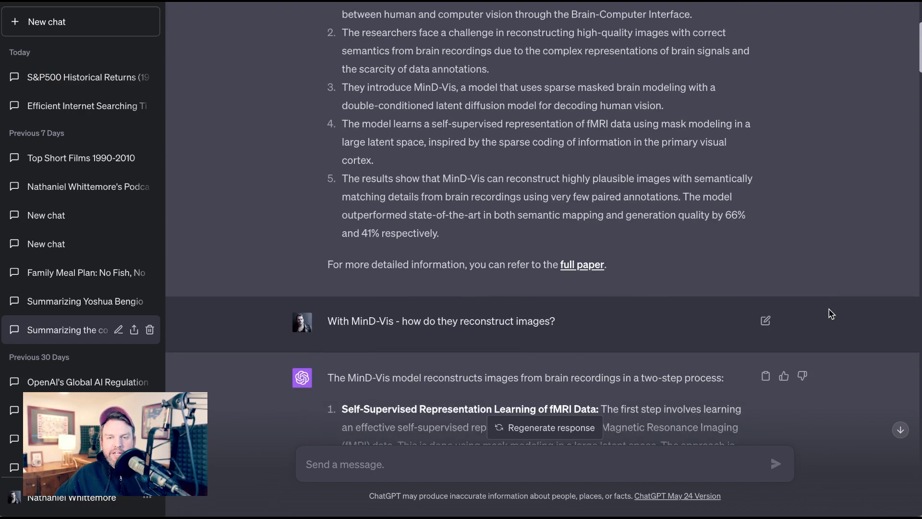
scroll(831, 315, up, 3)
scroll(831, 315, up, 2)
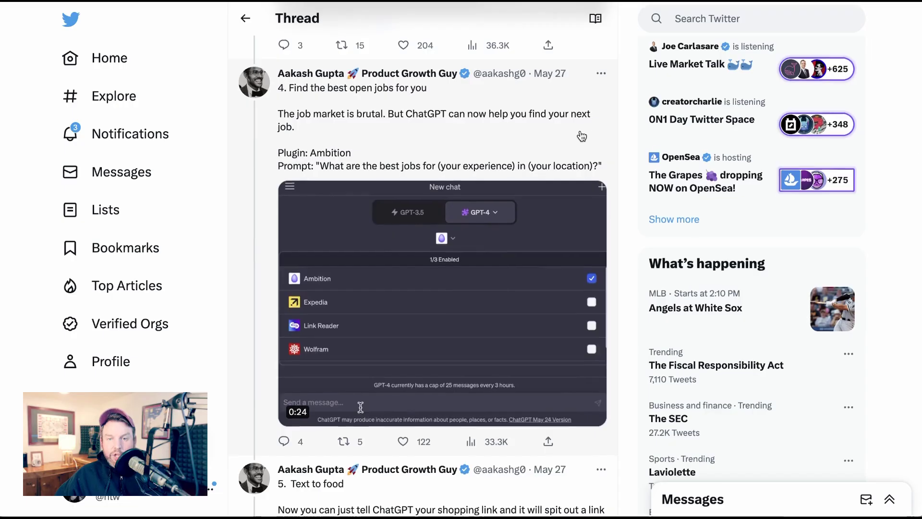
scroll(638, 111, down, 1)
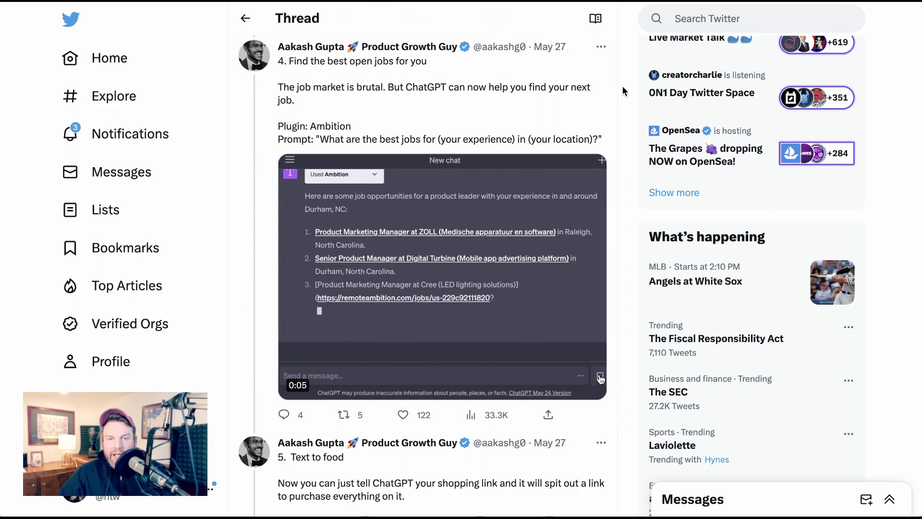
scroll(627, 127, down, 8)
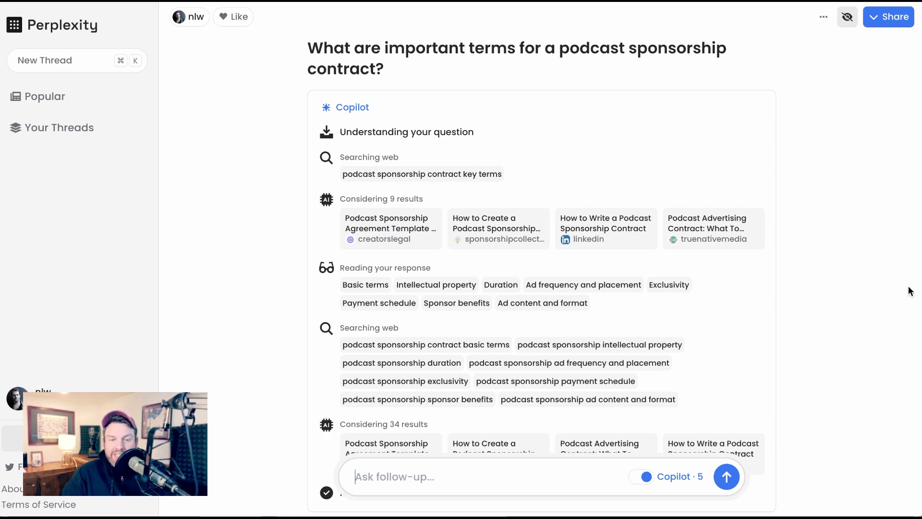
scroll(839, 326, down, 3)
scroll(874, 307, up, 1)
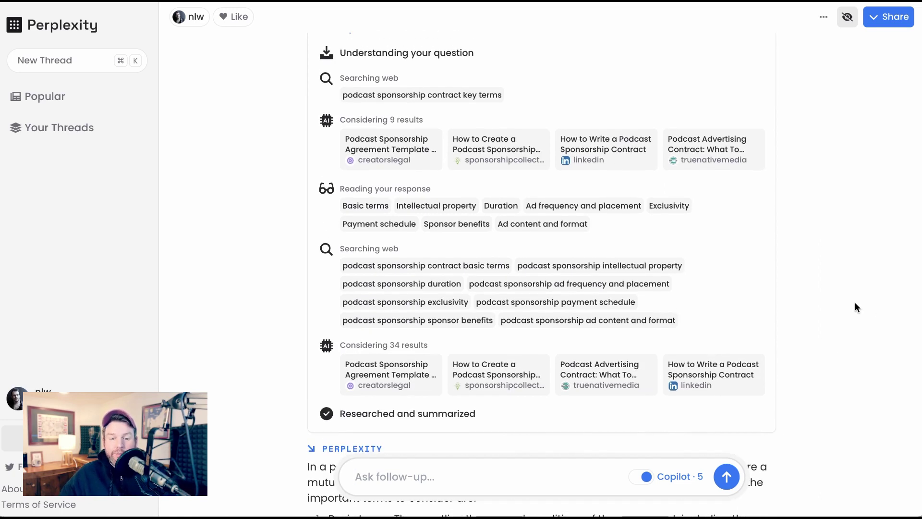
scroll(853, 334, down, 8)
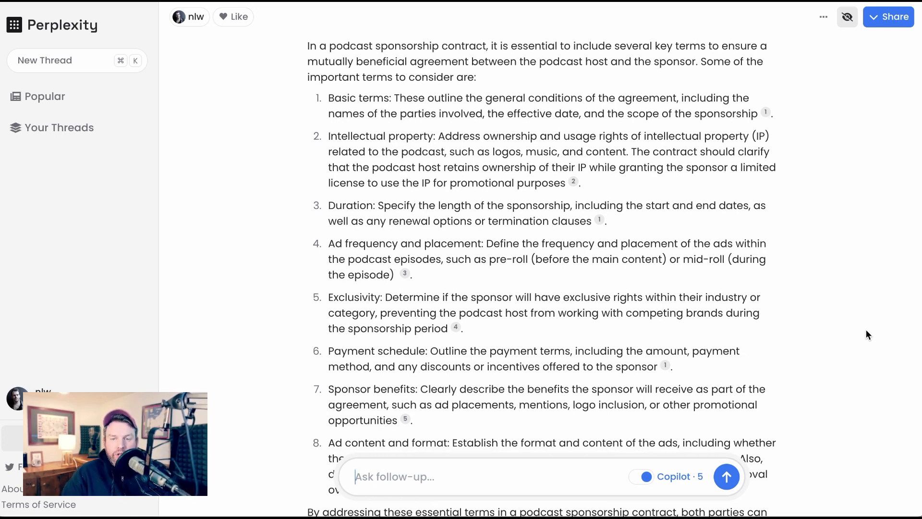
scroll(866, 329, down, 10)
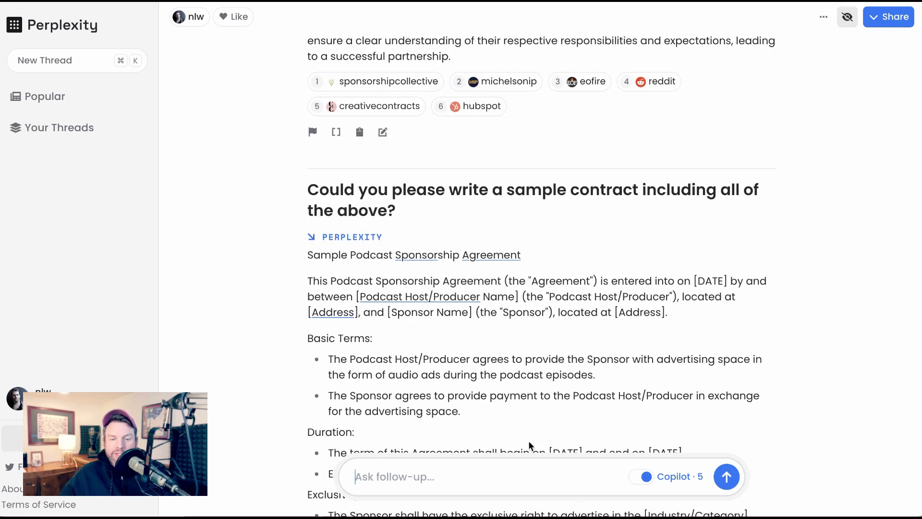